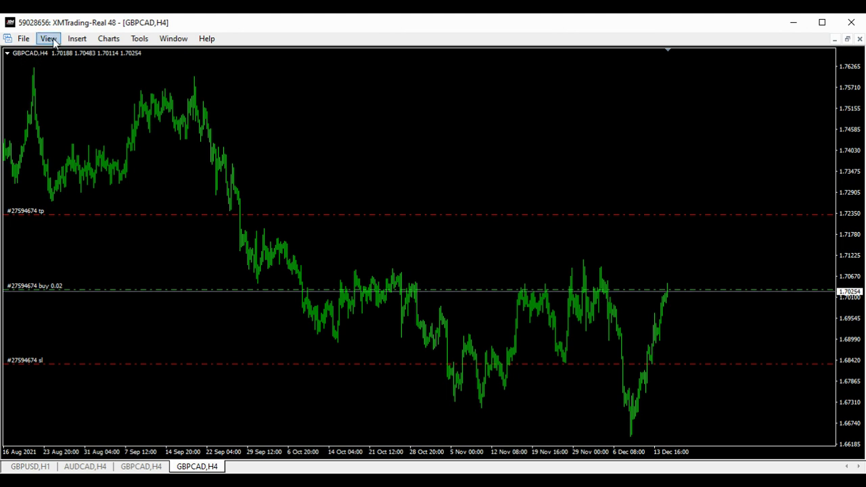
Draw a white upward trendline from the early-December low up through recent price.
{"action": "left_click", "coordinate": [75, 40]}
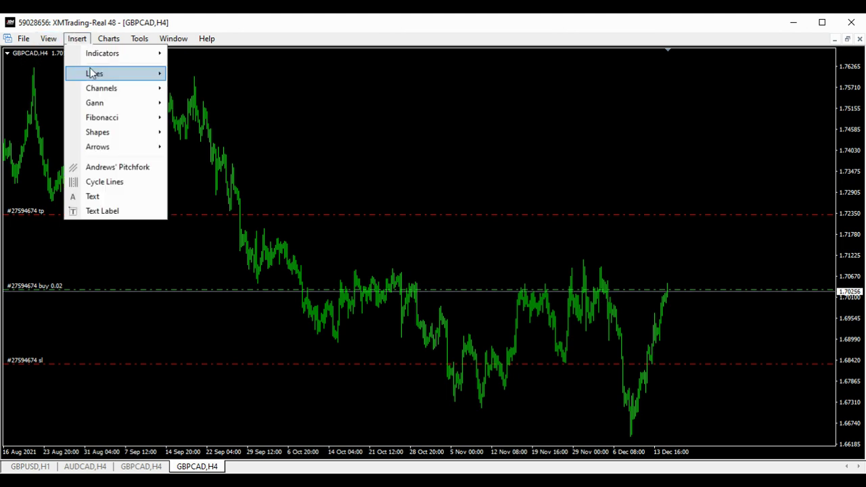
{"action": "mouse_move", "coordinate": [92, 73]}
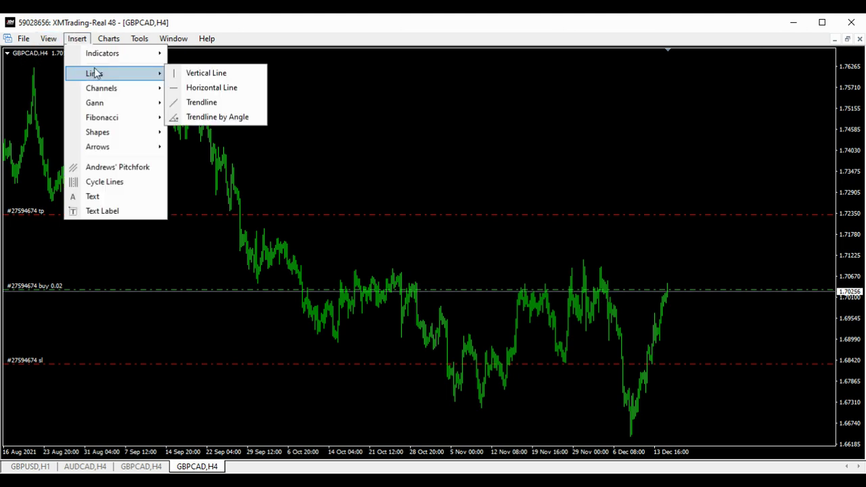
{"action": "left_click", "coordinate": [202, 103]}
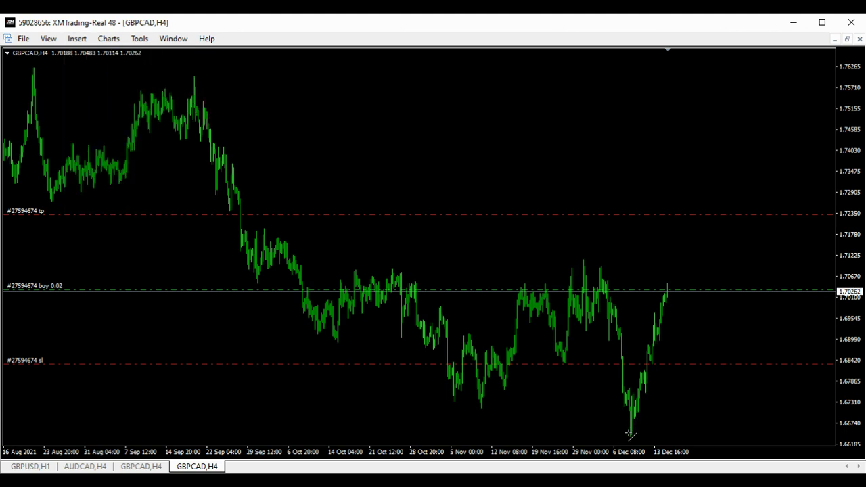
{"action": "left_click_drag", "start_coordinate": [629, 433], "coordinate": [665, 359]}
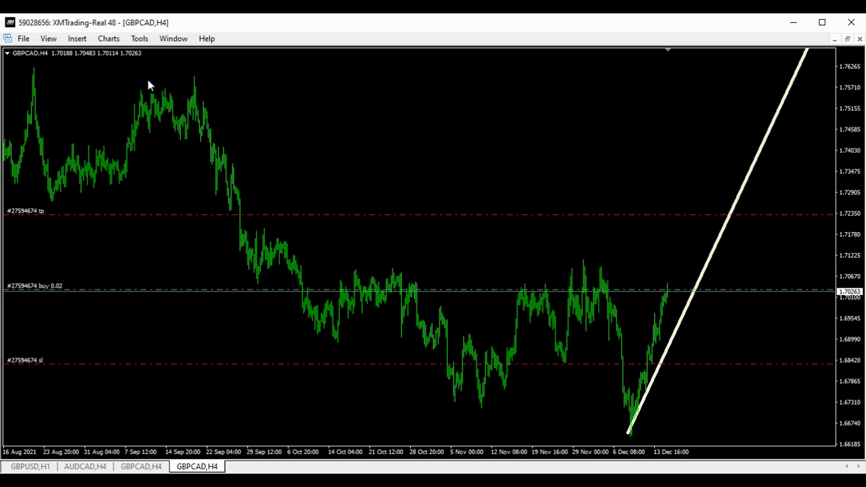
{"action": "left_click", "coordinate": [48, 39]}
{"action": "mouse_move", "coordinate": [76, 41]}
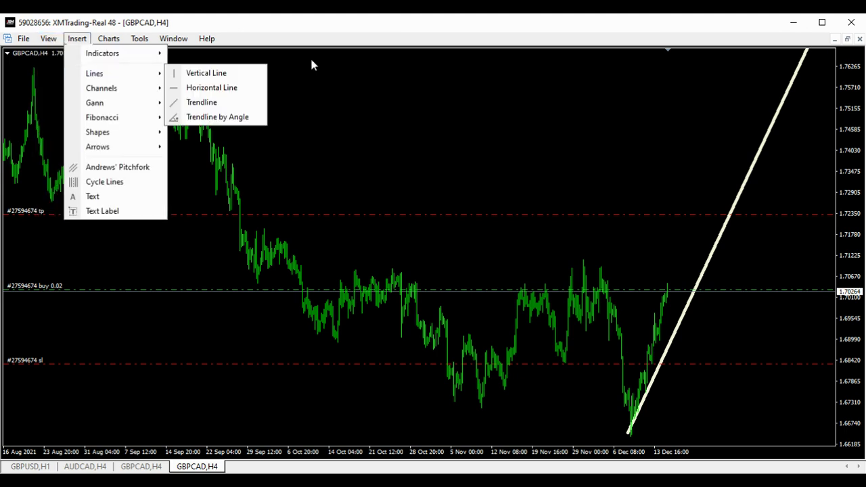
{"action": "left_click", "coordinate": [523, 106]}
{"action": "scroll", "coordinate": [523, 106], "scroll_direction": "down", "scroll_amount": 5}
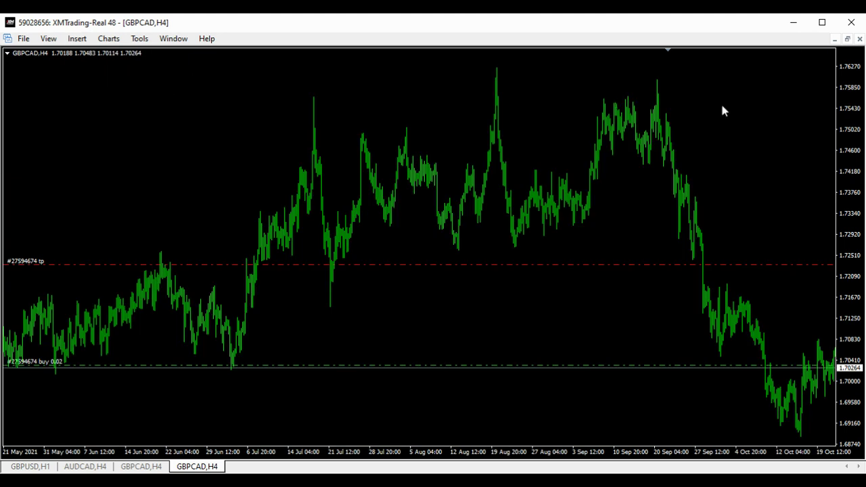
{"action": "left_click_drag", "start_coordinate": [725, 119], "coordinate": [271, 180]}
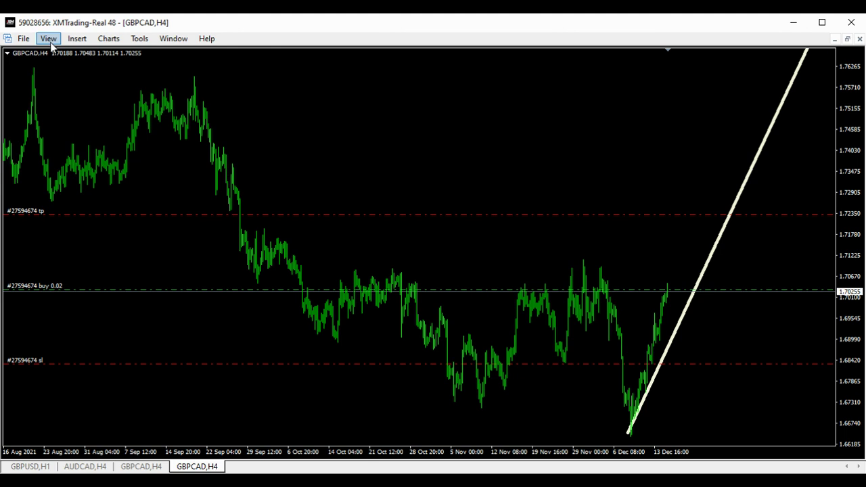
Add a red horizontal line and drag it down to the 1.67582 November–December lows.
{"action": "left_click", "coordinate": [73, 42]}
{"action": "mouse_move", "coordinate": [107, 76]}
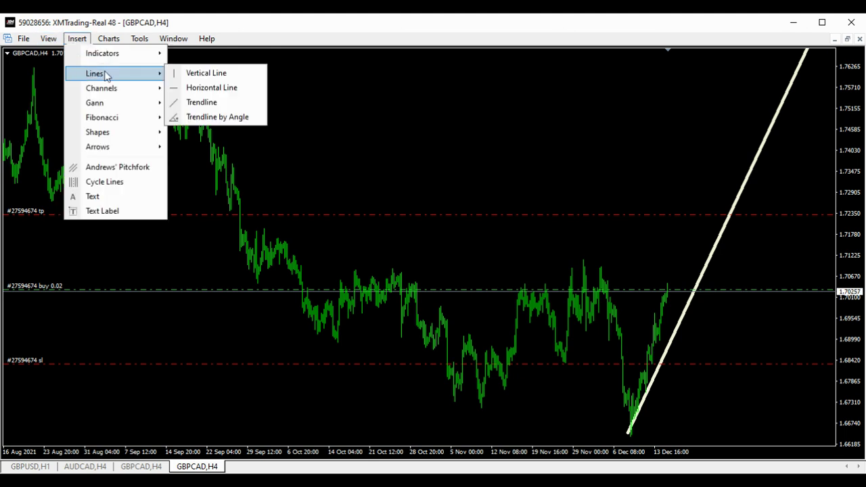
{"action": "left_click", "coordinate": [197, 89]}
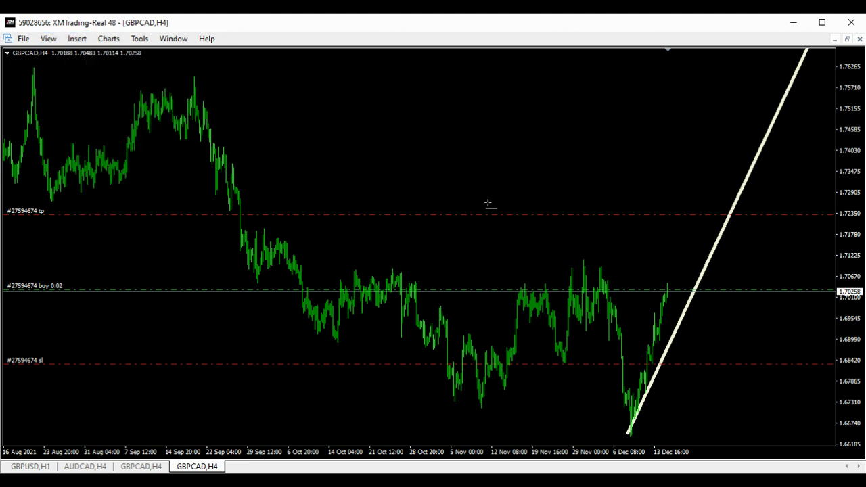
{"action": "left_click", "coordinate": [677, 278]}
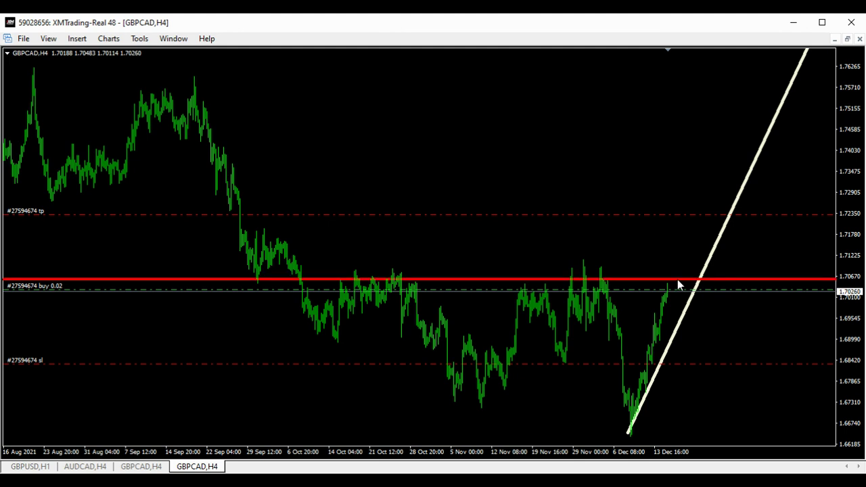
{"action": "double_click", "coordinate": [725, 283]}
{"action": "left_click_drag", "start_coordinate": [725, 287], "coordinate": [505, 393]}
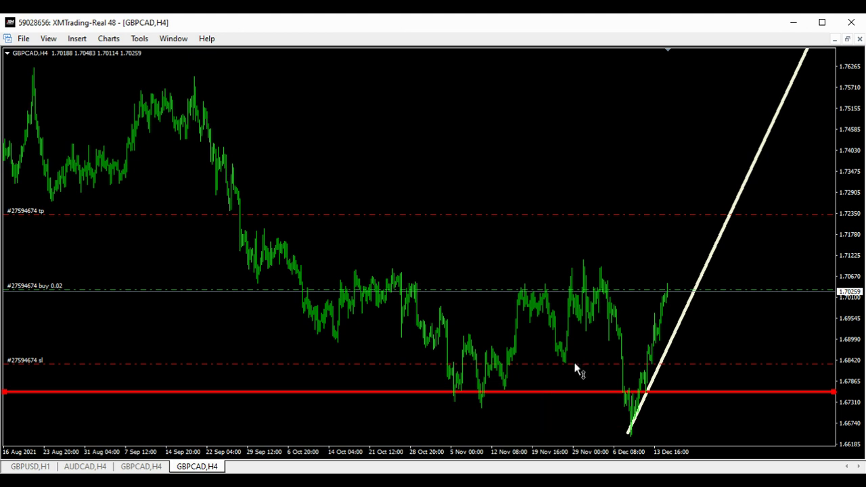
{"action": "mouse_move", "coordinate": [565, 365]}
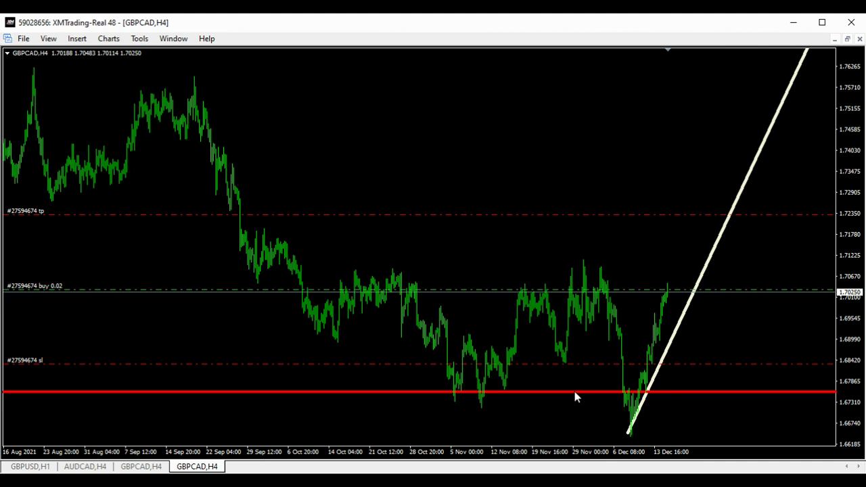
Place a second horizontal line near current price, just above the buy 0.02 trade line.
{"action": "left_click", "coordinate": [77, 39]}
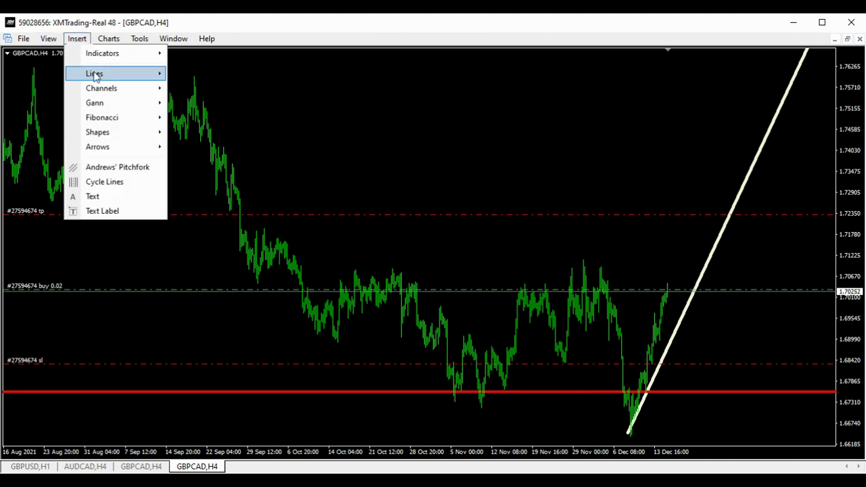
{"action": "mouse_move", "coordinate": [96, 77]}
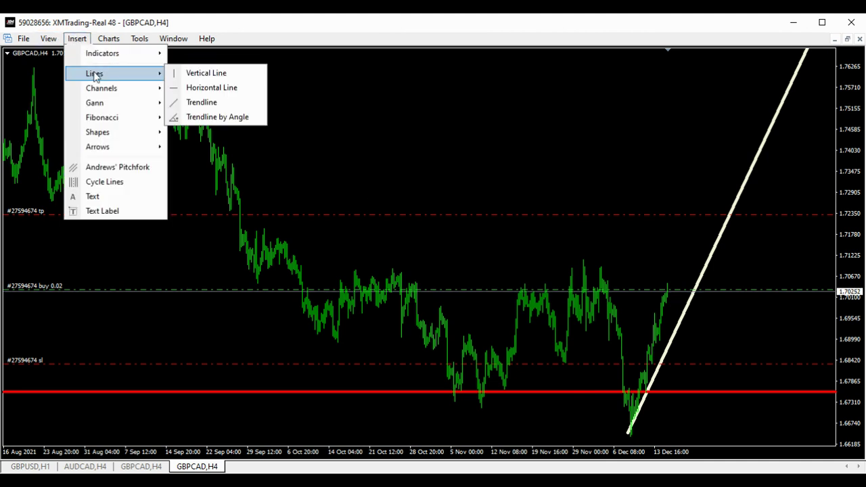
{"action": "left_click", "coordinate": [230, 90]}
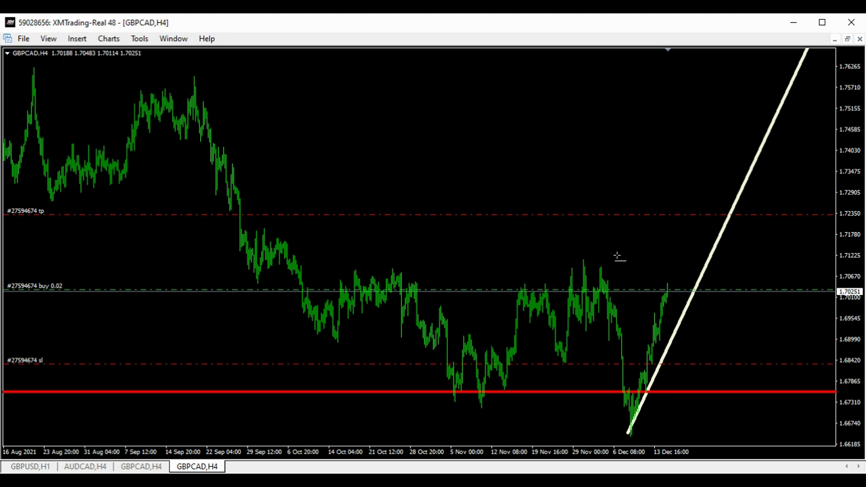
{"action": "left_click", "coordinate": [676, 280]}
{"action": "double_click", "coordinate": [717, 280]}
{"action": "left_click_drag", "start_coordinate": [718, 280], "coordinate": [719, 283]}
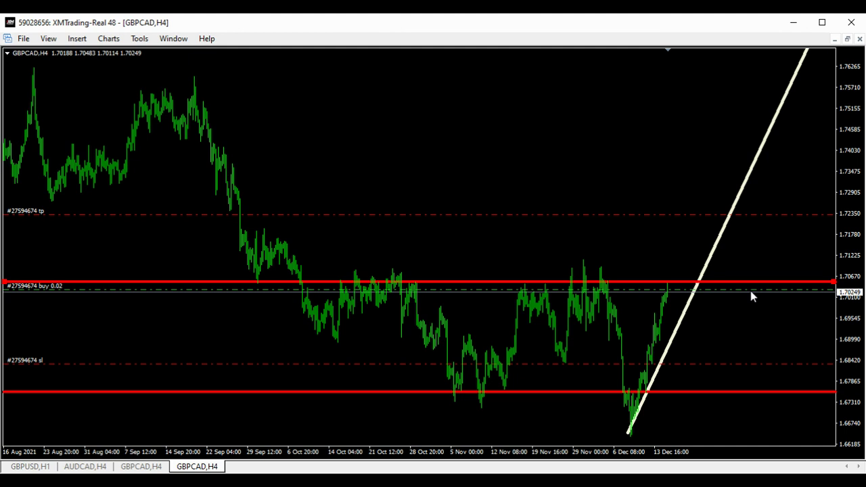
Recolour the new 1.70516 resistance line to Dark Turquoise.
{"action": "double_click", "coordinate": [749, 291]}
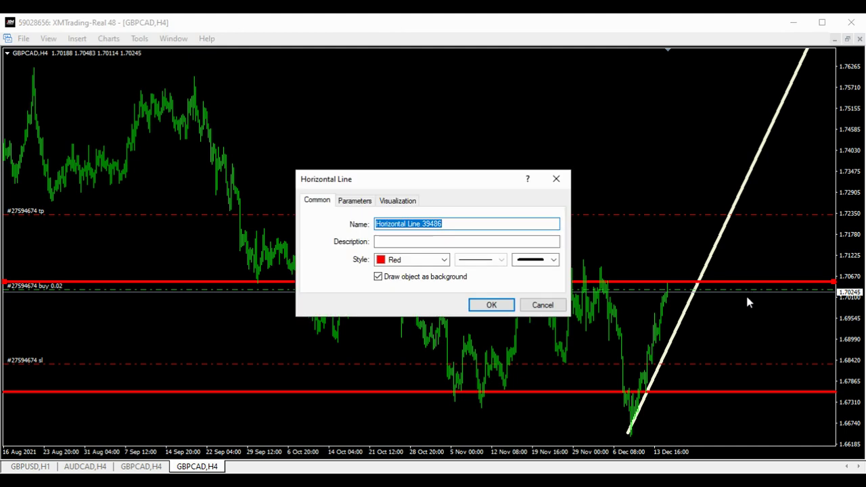
{"action": "left_click", "coordinate": [446, 262]}
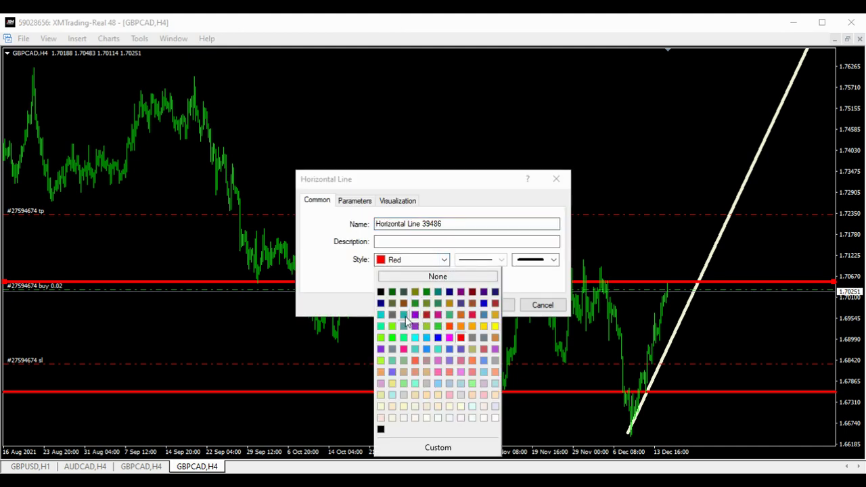
{"action": "left_click", "coordinate": [381, 315]}
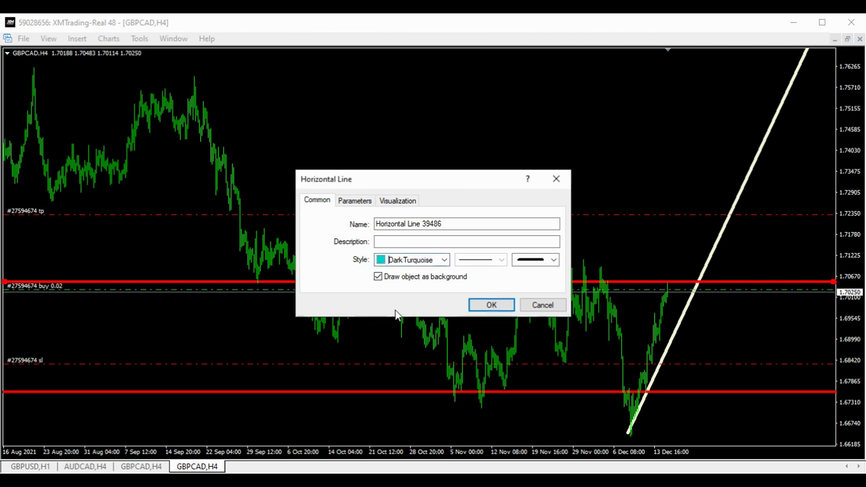
{"action": "left_click", "coordinate": [487, 305]}
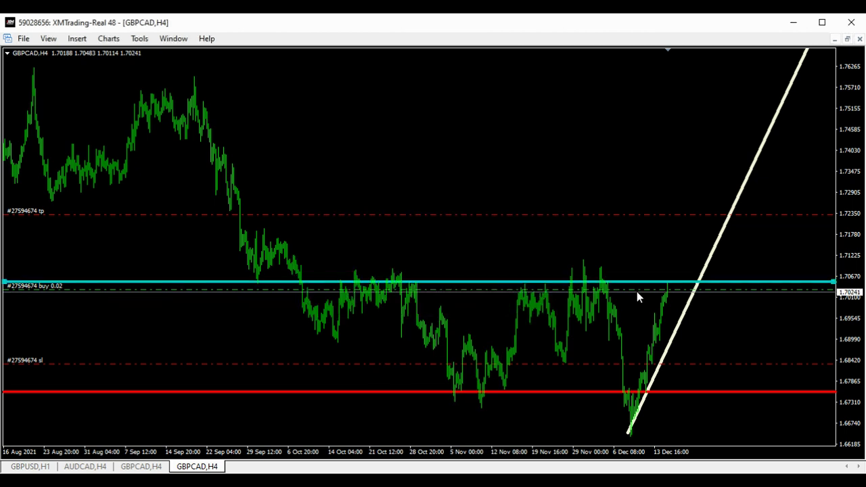
{"action": "double_click", "coordinate": [728, 282]}
Place a third horizontal line just above the take-profit level.
{"action": "left_click", "coordinate": [79, 39]}
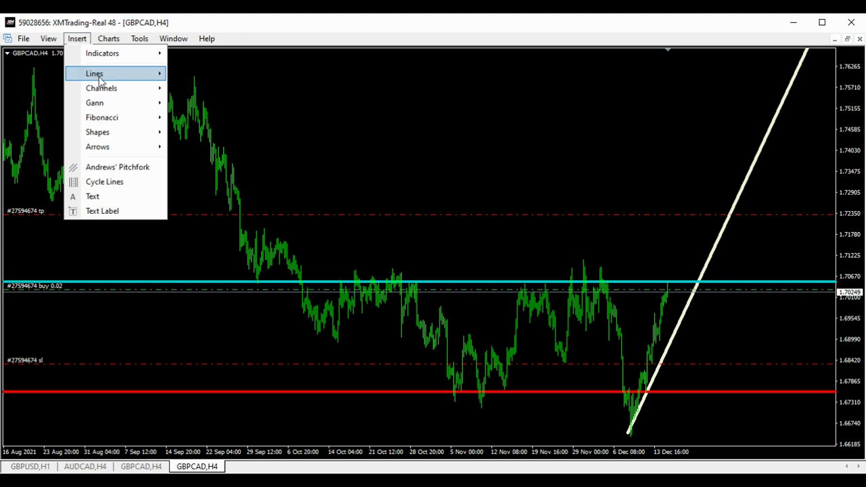
{"action": "mouse_move", "coordinate": [127, 76]}
{"action": "left_click", "coordinate": [215, 90]}
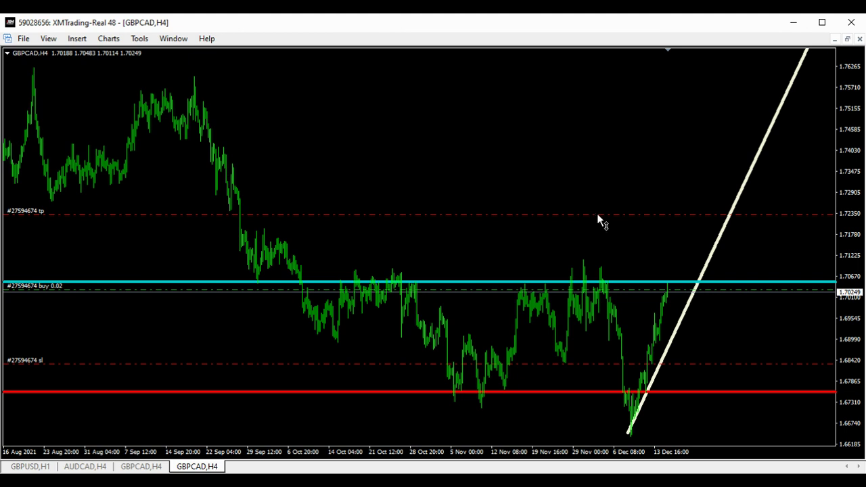
{"action": "left_click", "coordinate": [600, 201]}
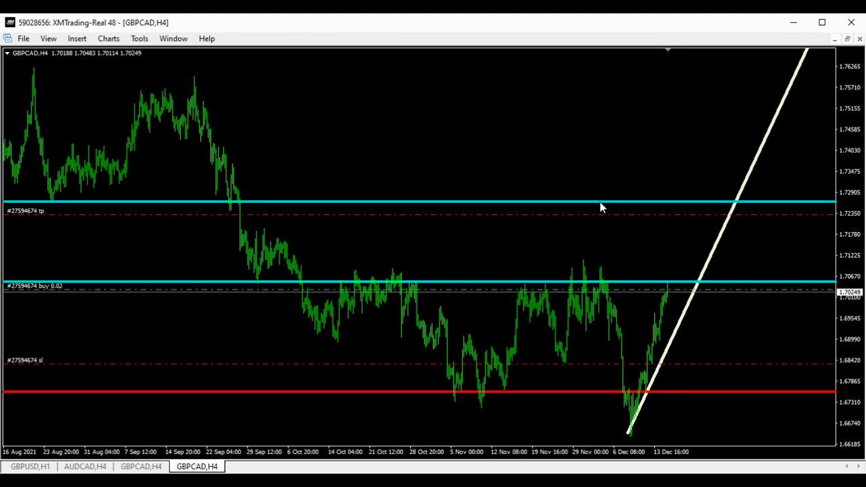
{"action": "double_click", "coordinate": [600, 202]}
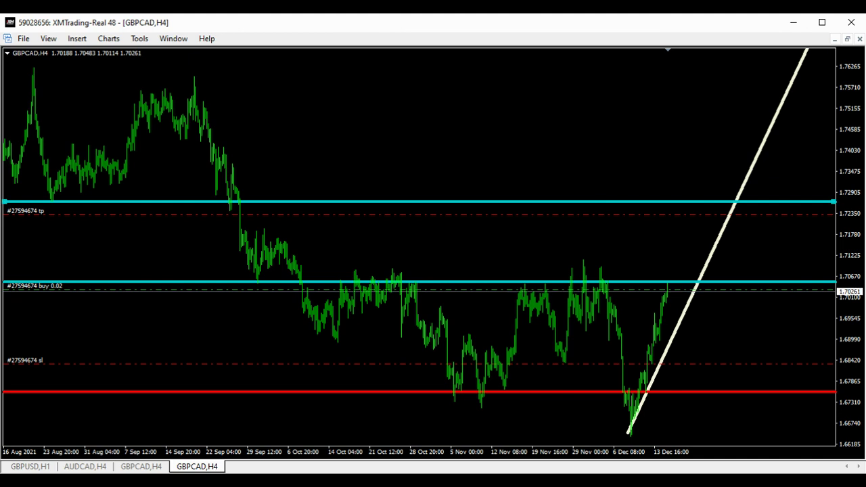
Set the third horizontal line's colour to Lime.
{"action": "double_click", "coordinate": [640, 203]}
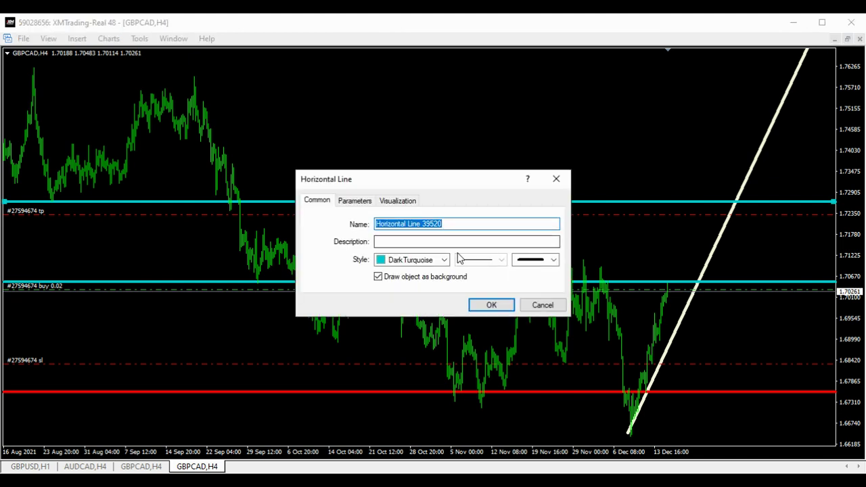
{"action": "left_click", "coordinate": [443, 261]}
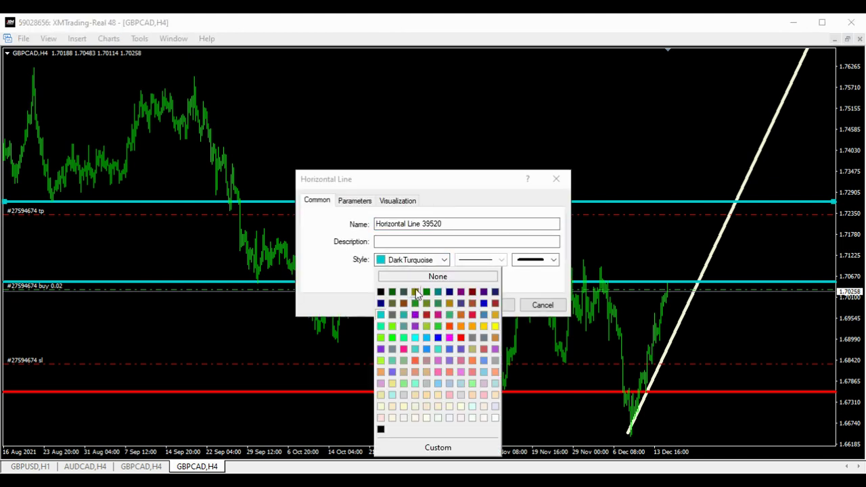
{"action": "left_click", "coordinate": [391, 336]}
{"action": "left_click", "coordinate": [499, 306]}
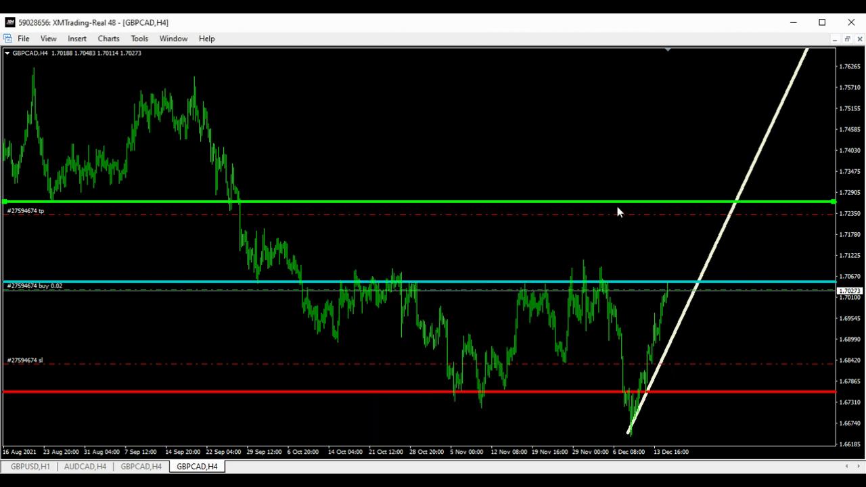
Nudge the lime line a few pixels lower, just above the tp line.
{"action": "left_click_drag", "start_coordinate": [621, 206], "coordinate": [622, 209]}
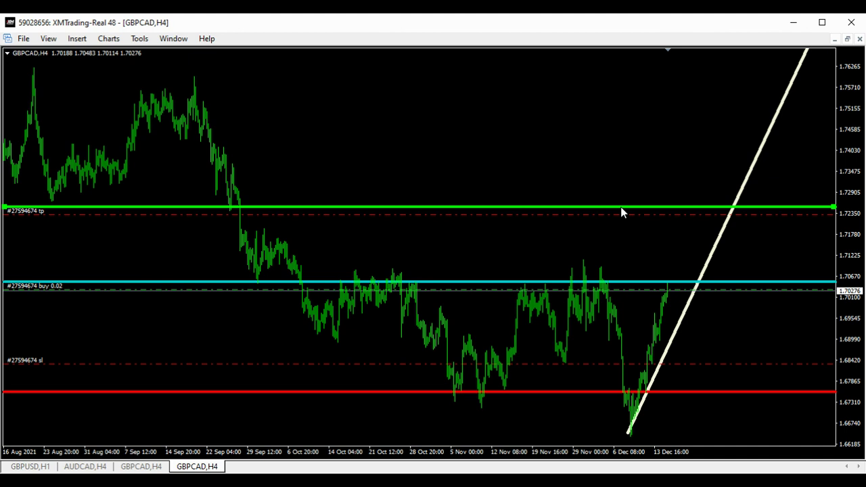
{"action": "left_click_drag", "start_coordinate": [624, 205], "coordinate": [625, 207]}
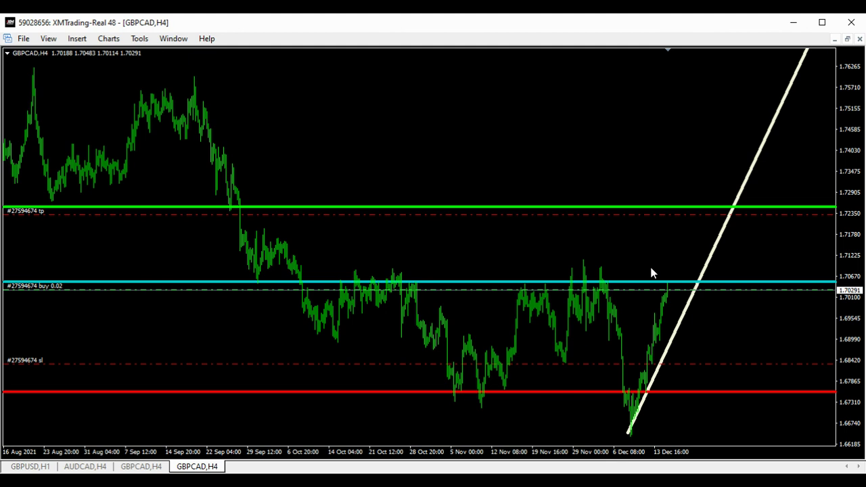